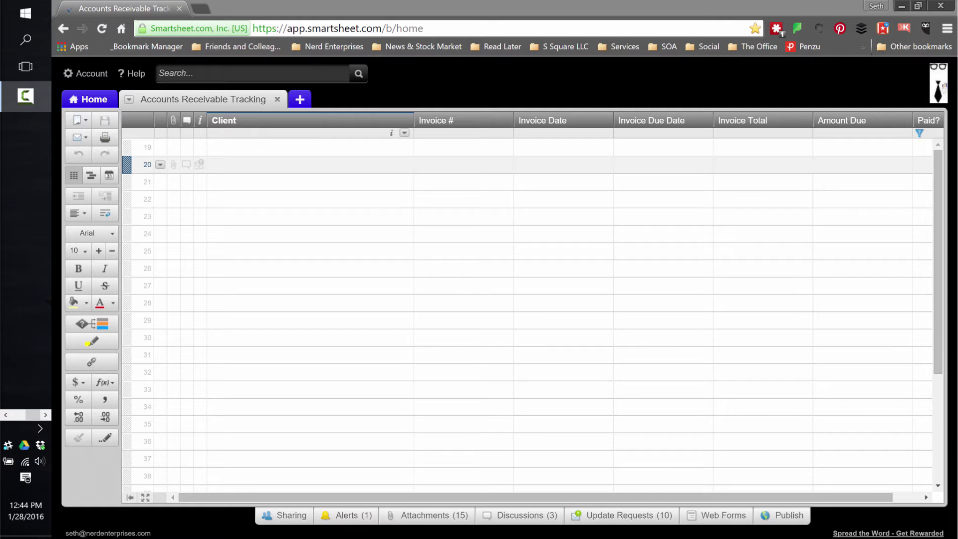
# Enter "Client x" as the client and 1014 as the invoice number in row 19.
pyautogui.click(228, 151)
pyautogui.write('C')
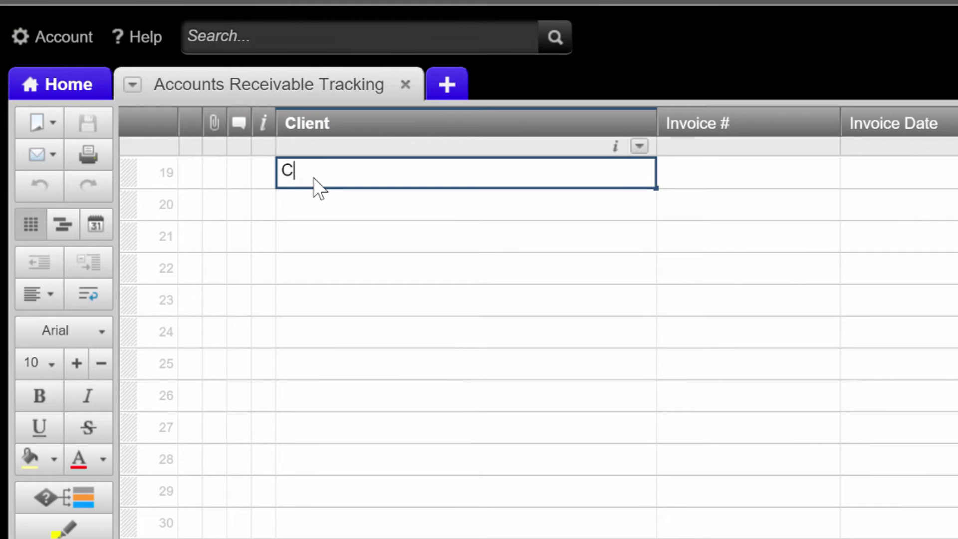
pyautogui.write('lient x')
pyautogui.press('Tab')
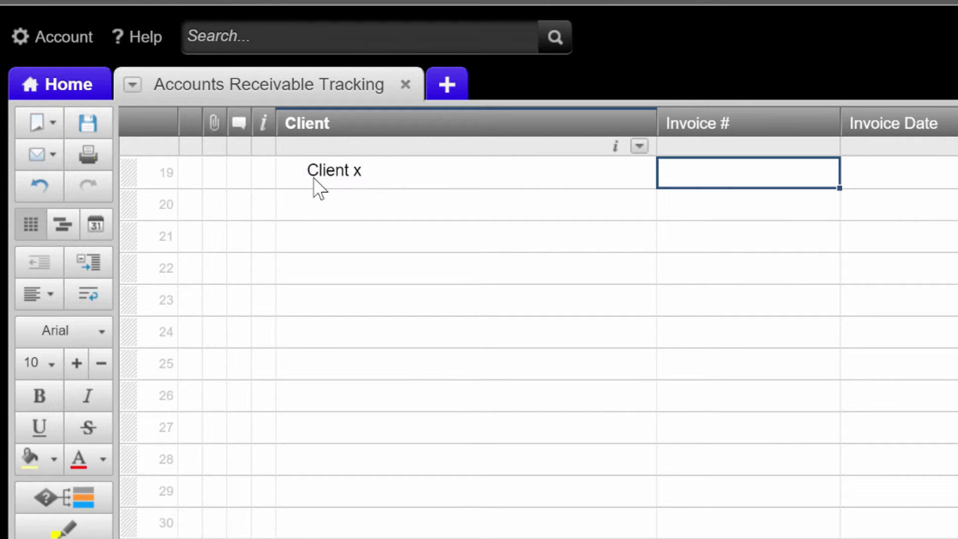
pyautogui.write('1014')
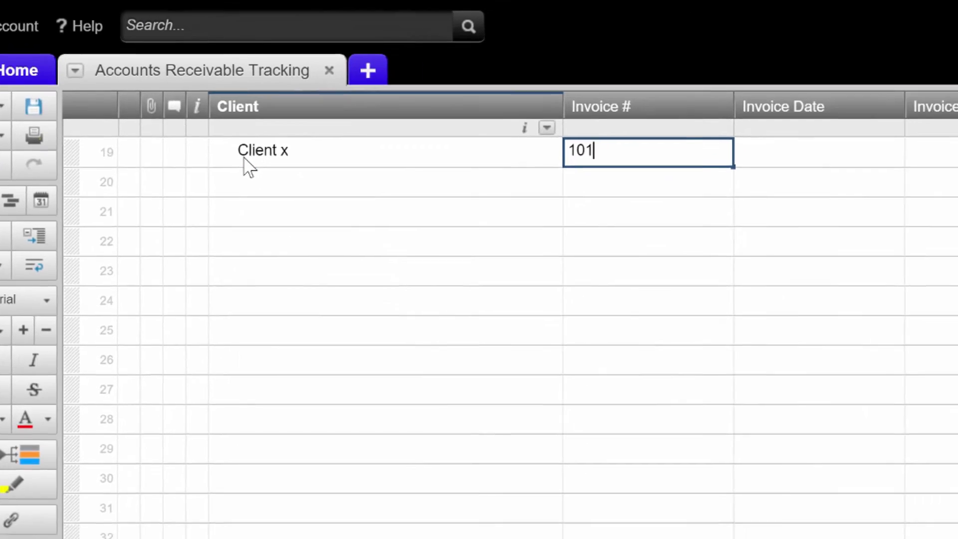
pyautogui.press('Tab')
# Set both the invoice date and the invoice due date of the Client x row to 12/01/15.
pyautogui.write('12/18')
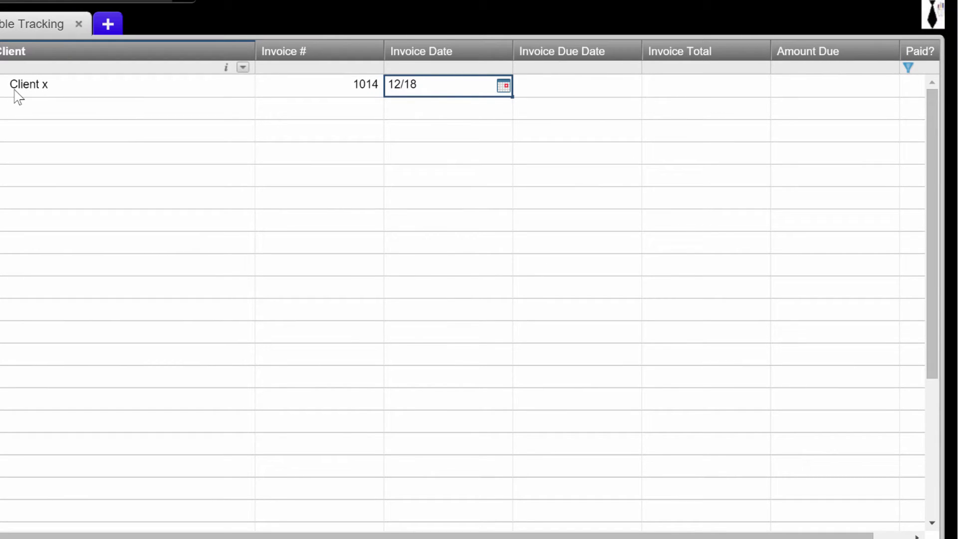
pyautogui.press('BackSpace')
pyautogui.write('/')
pyautogui.write('15')
pyautogui.press('Tab')
pyautogui.write('12/01')
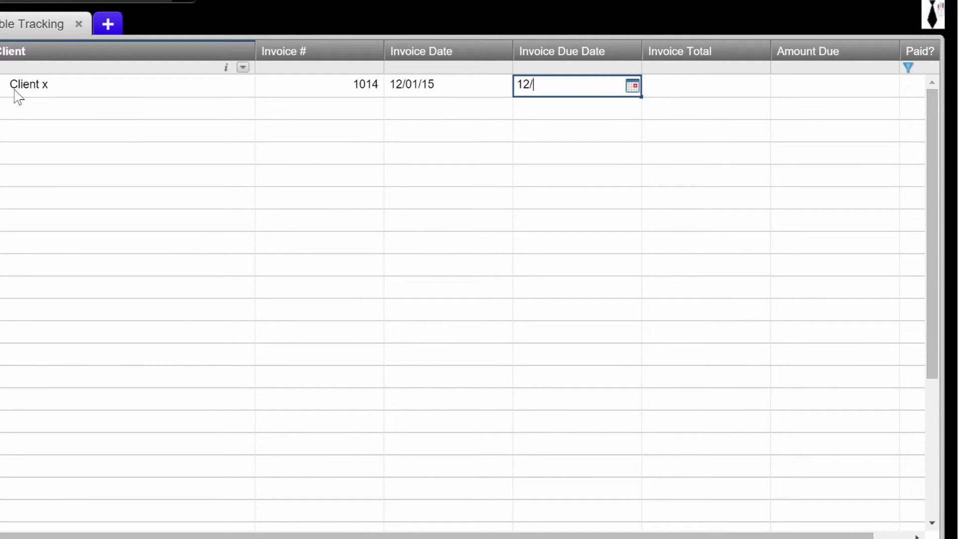
pyautogui.write('/15')
pyautogui.press('Tab')
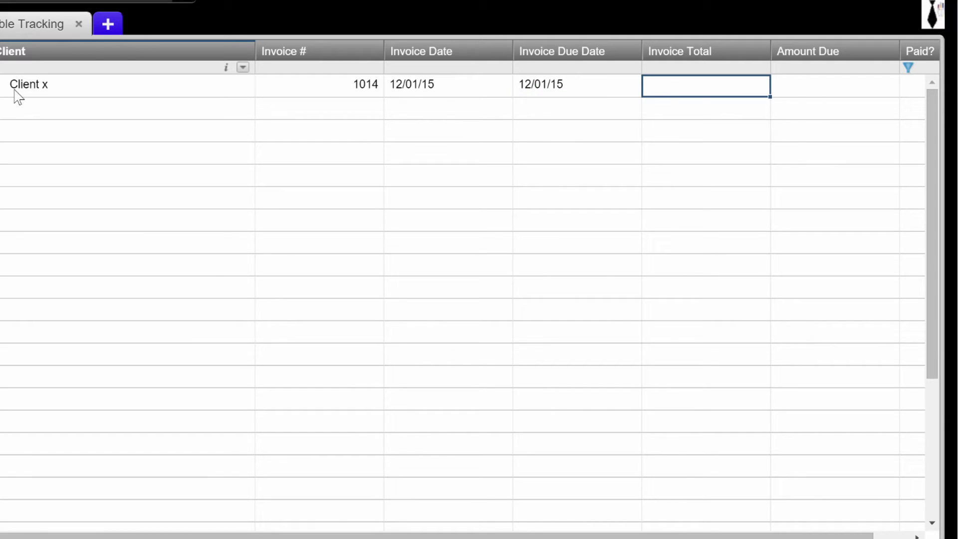
# Enter 1200 as both the invoice total and the amount due for Client x, and save the sheet.
pyautogui.write('1200')
pyautogui.press('Tab')
pyautogui.write('1200')
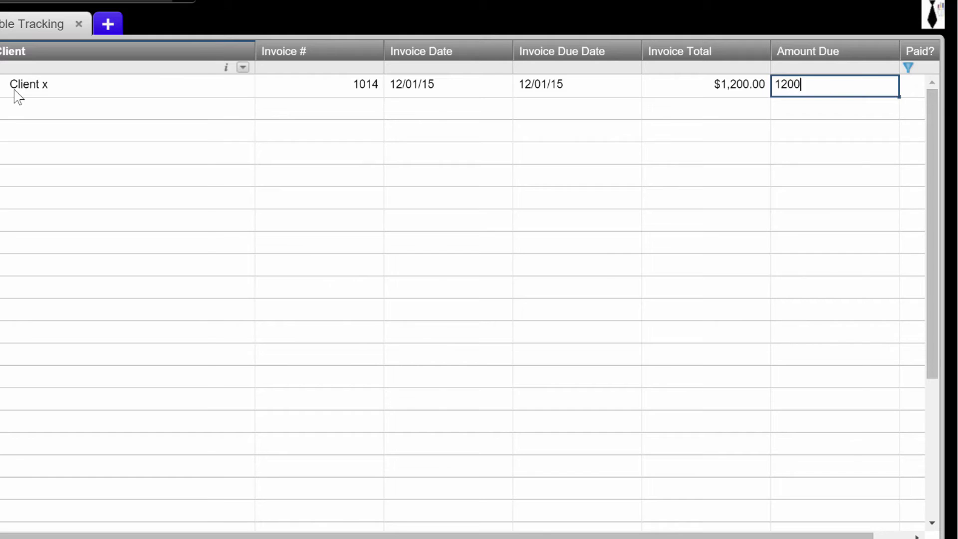
pyautogui.press('Tab')
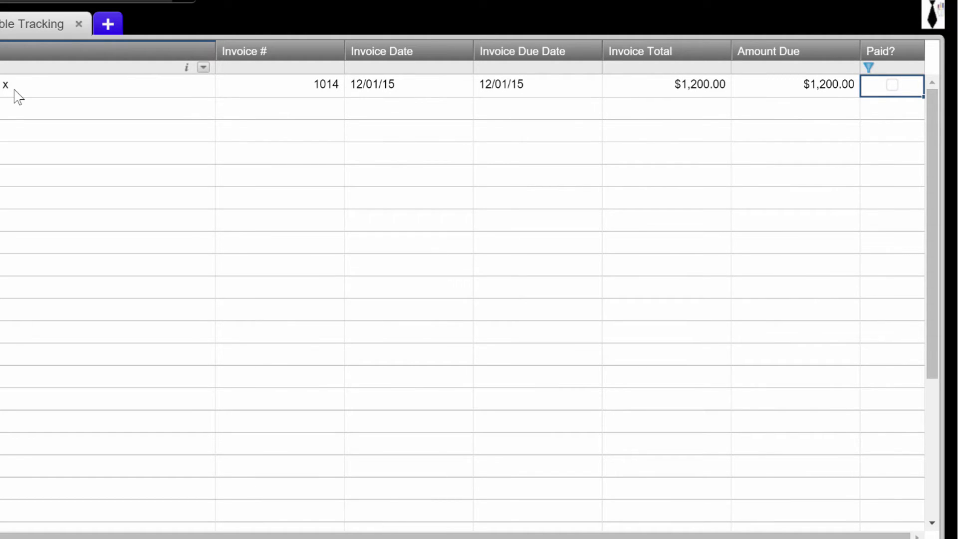
pyautogui.click(18, 95)
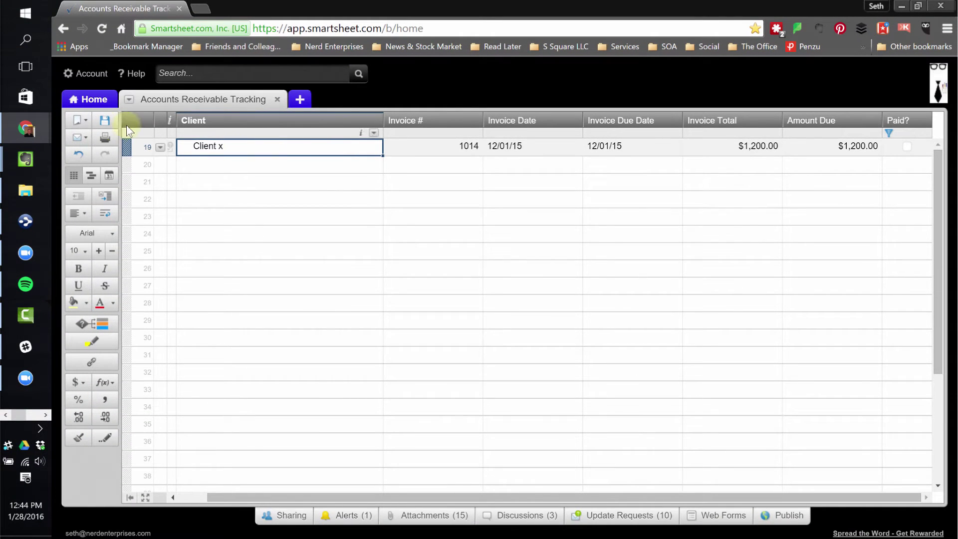
pyautogui.click(103, 122)
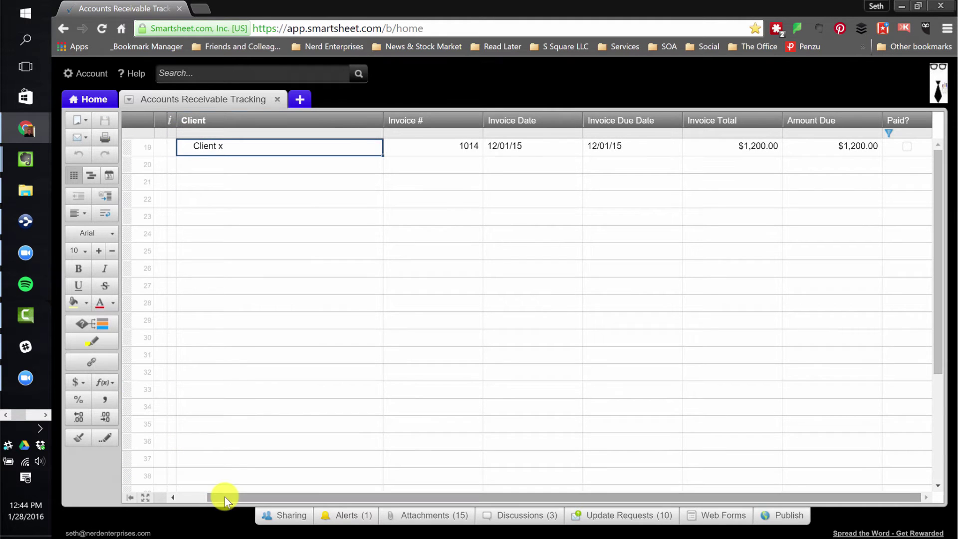
# Attach the file Invoice_1014_from_Nerd_Enterprises_Inc.pdf to the Client x row.
pyautogui.moveTo(224, 496); pyautogui.dragTo(180, 496)
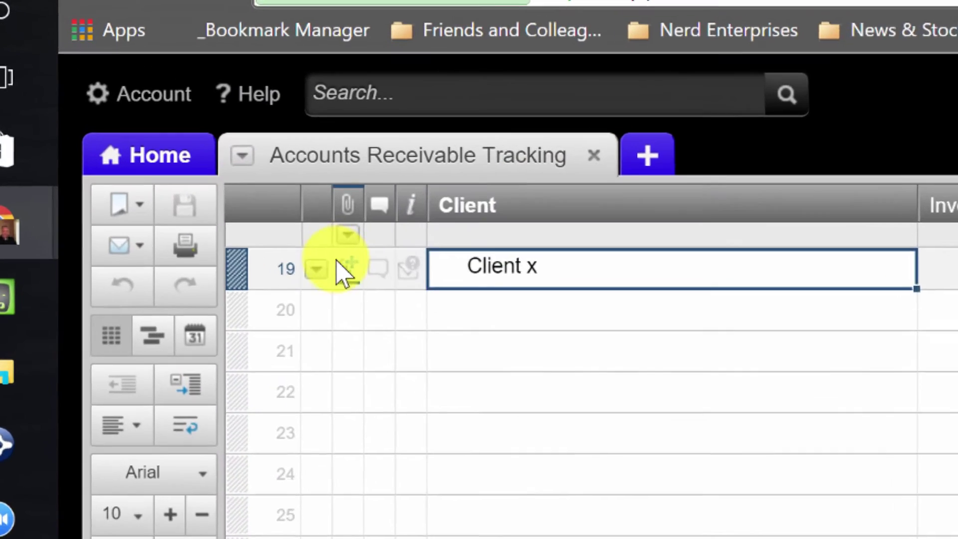
pyautogui.click(345, 267)
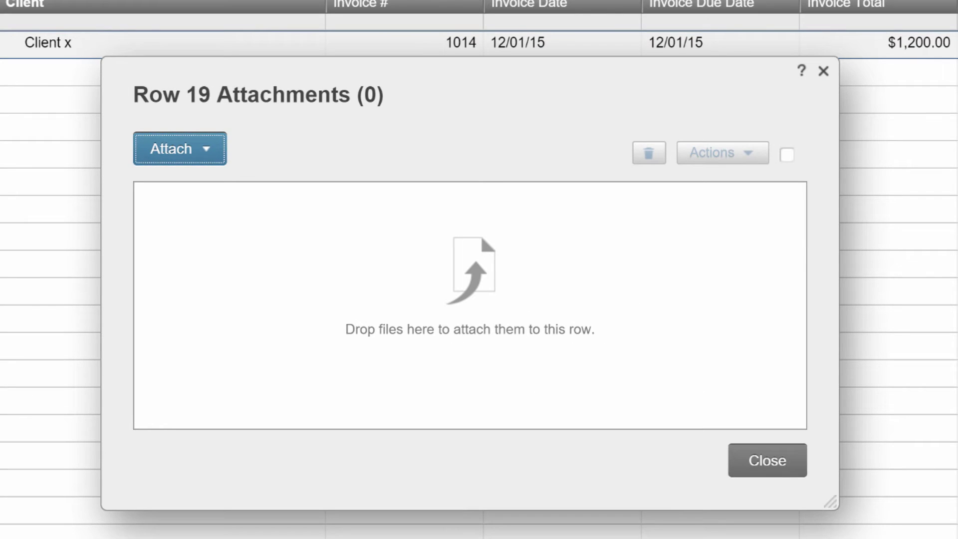
pyautogui.moveTo(0, 353); pyautogui.dragTo(519, 336)
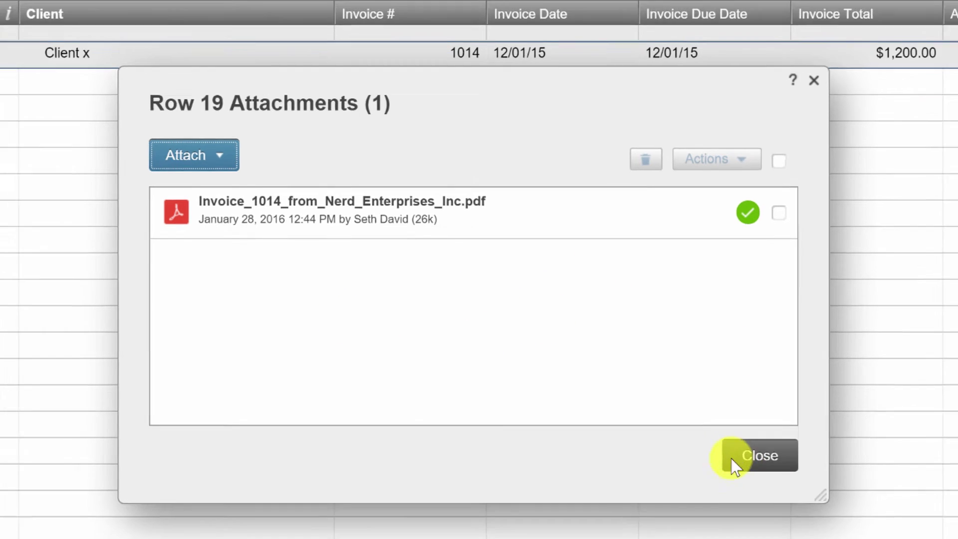
pyautogui.click(731, 457)
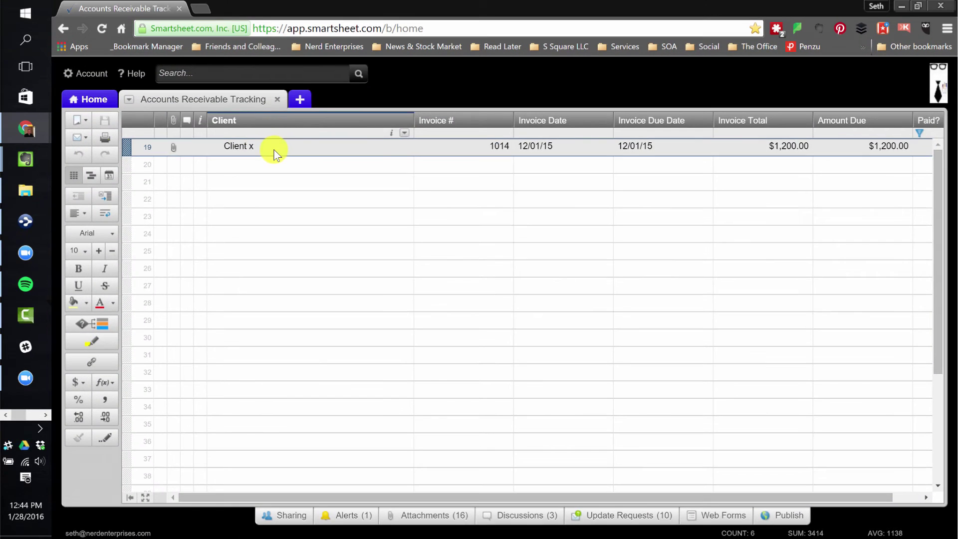
# Create a new update request for the Client x row and add the recipient's e-mail contact.
pyautogui.click(274, 153)
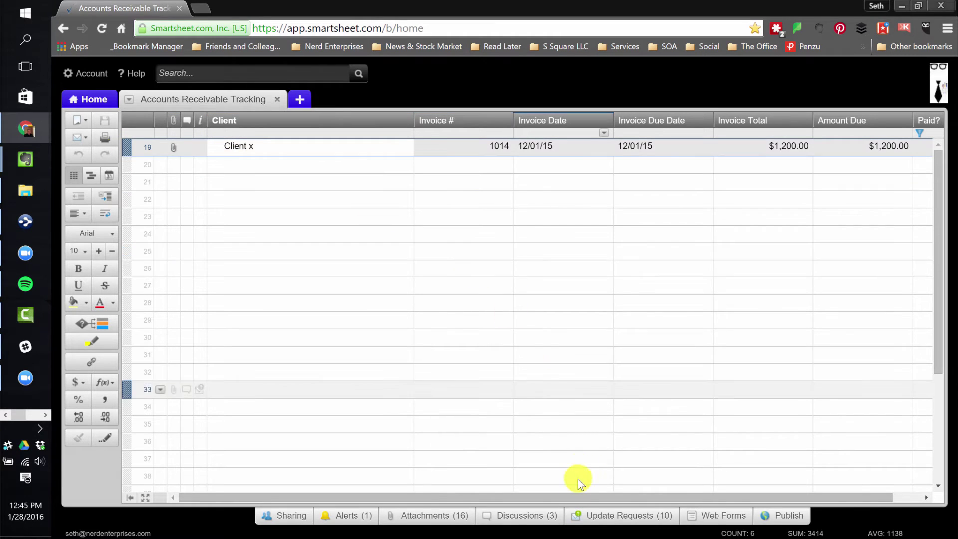
pyautogui.click(604, 521)
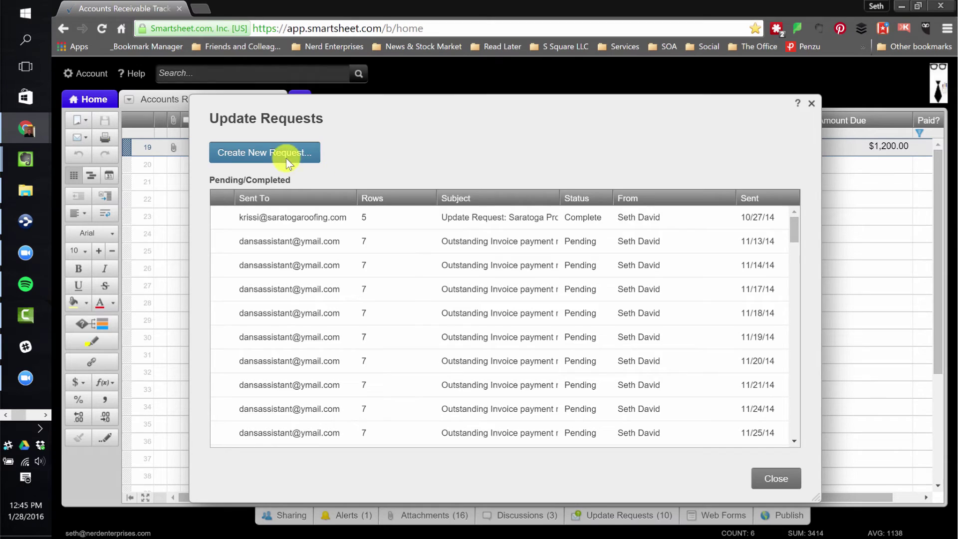
pyautogui.click(286, 158)
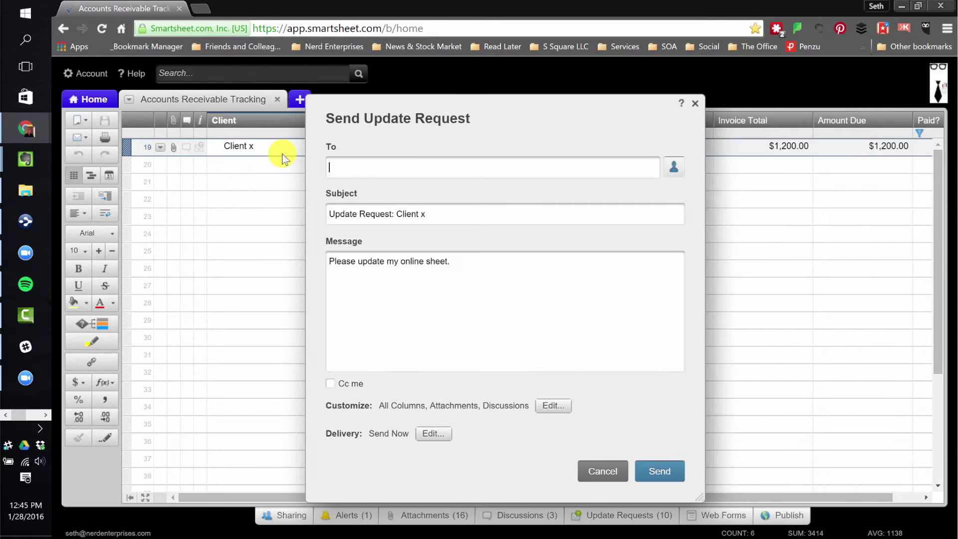
pyautogui.write('seth')
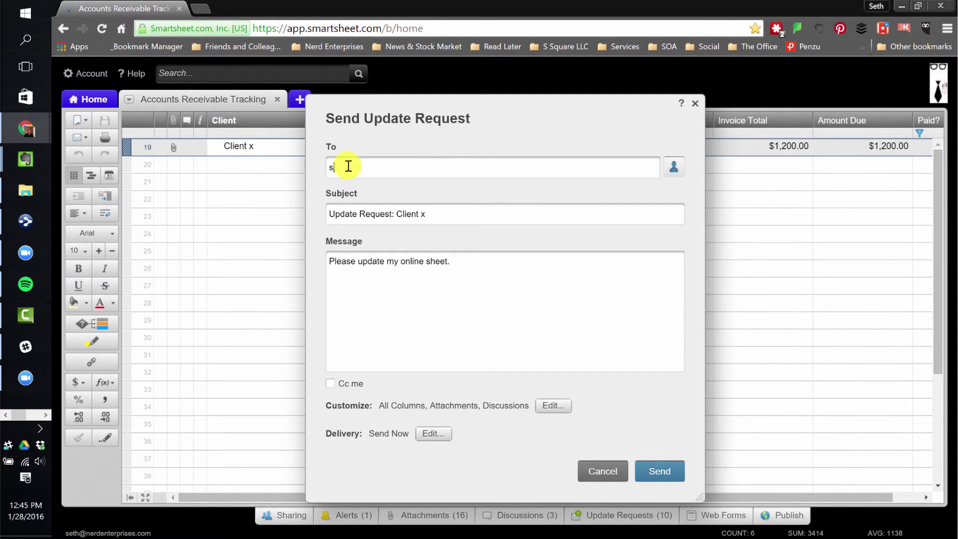
pyautogui.click(357, 192)
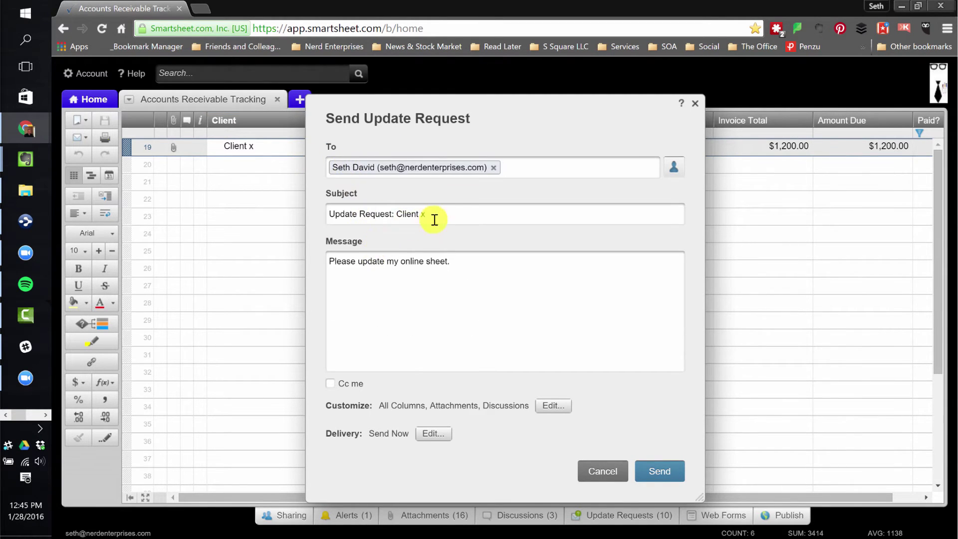
# Replace the update request's default message with "HI! My previous efforts to collect have not received a response.".
pyautogui.click(426, 261)
pyautogui.moveTo(451, 260); pyautogui.dragTo(278, 257)
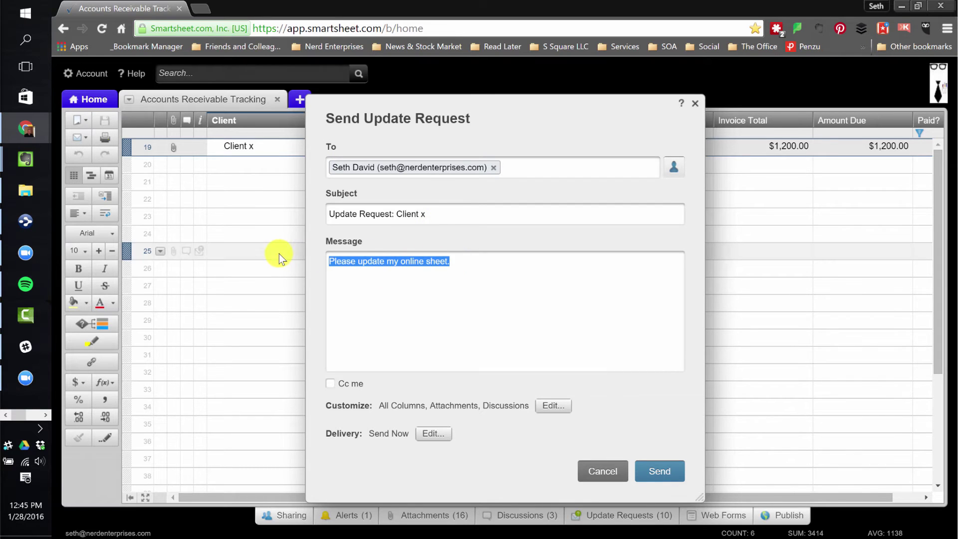
pyautogui.moveTo(451, 262); pyautogui.dragTo(301, 268)
pyautogui.write('H')
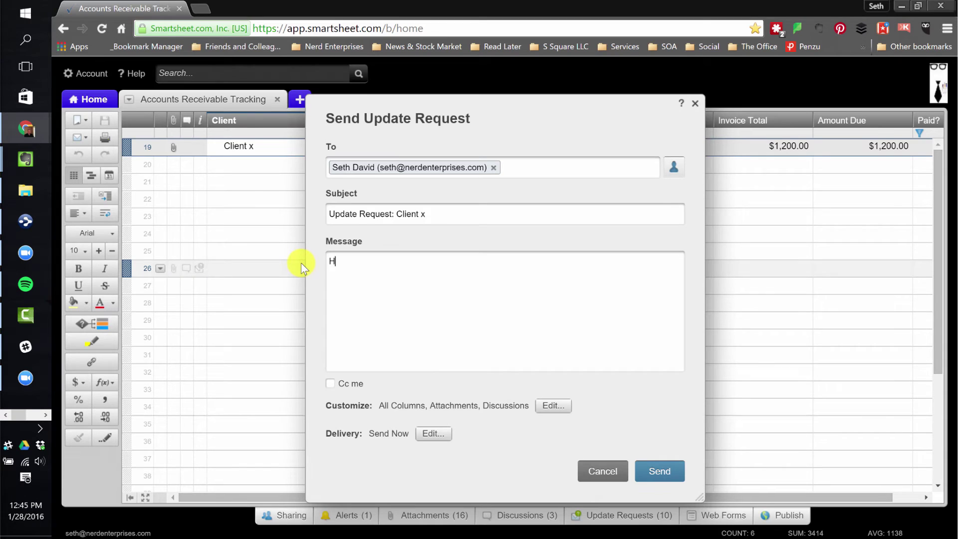
pyautogui.write('I! My previous efforts to collect have n')
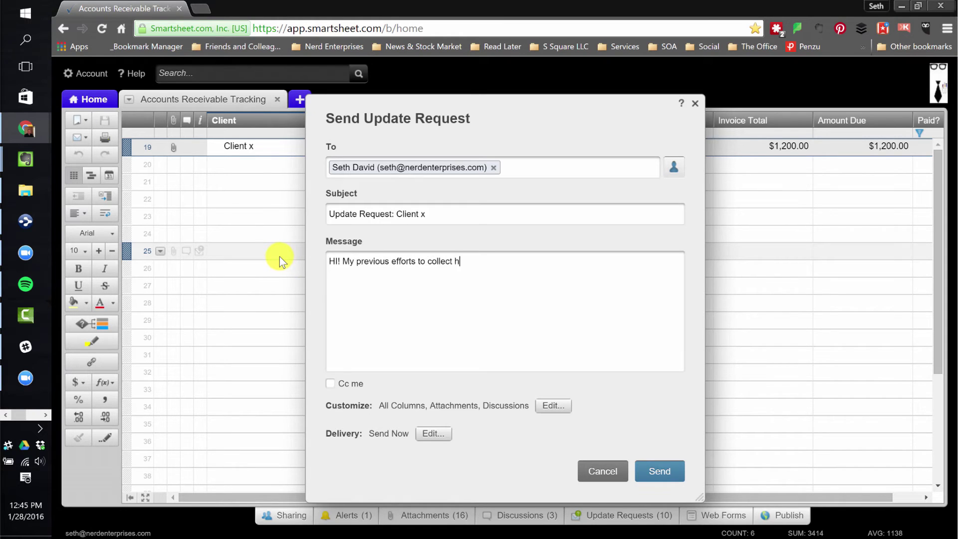
pyautogui.write('ot reeiv')
pyautogui.press('BackSpace')
pyautogui.press('BackSpace')
pyautogui.press('BackSpace')
pyautogui.press('BackSpace')
pyautogui.press('BackSpace')
pyautogui.write('received a response')
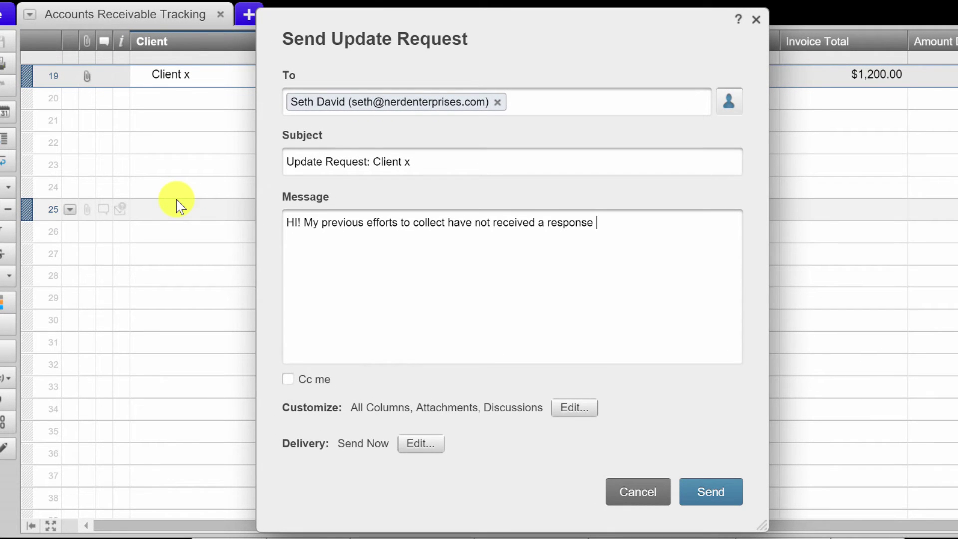
pyautogui.write('.')
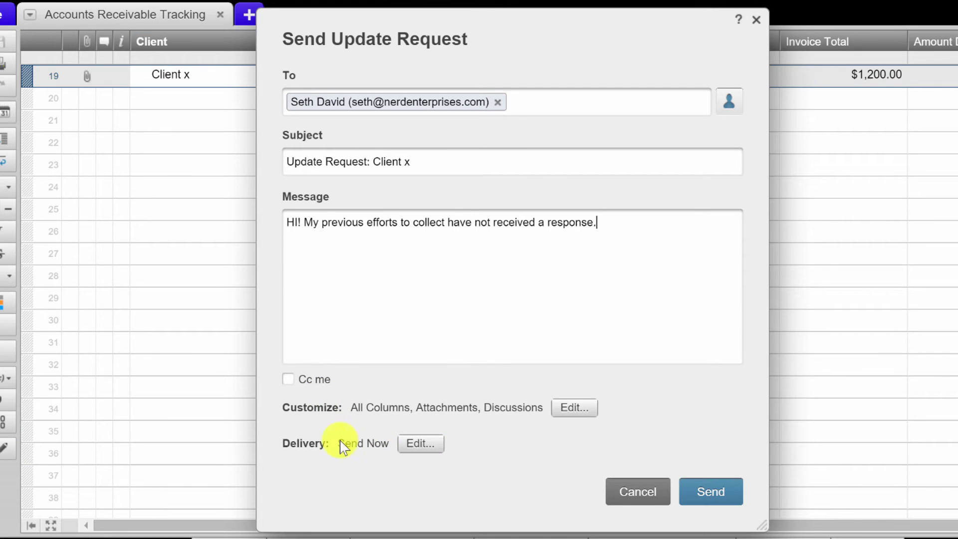
# Schedule the update request for daily delivery on weekdays at 9:00 AM, send it, and close the request list.
pyautogui.click(423, 444)
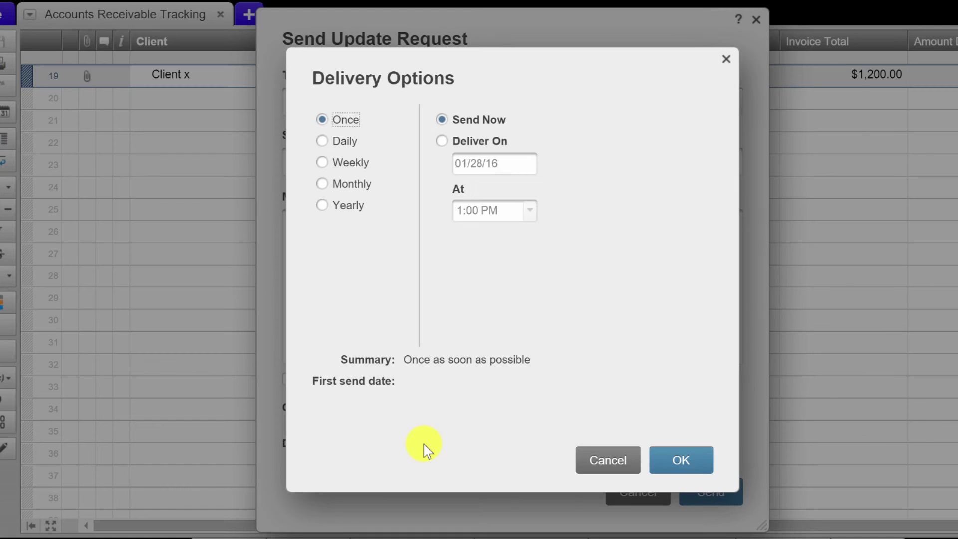
pyautogui.click(338, 143)
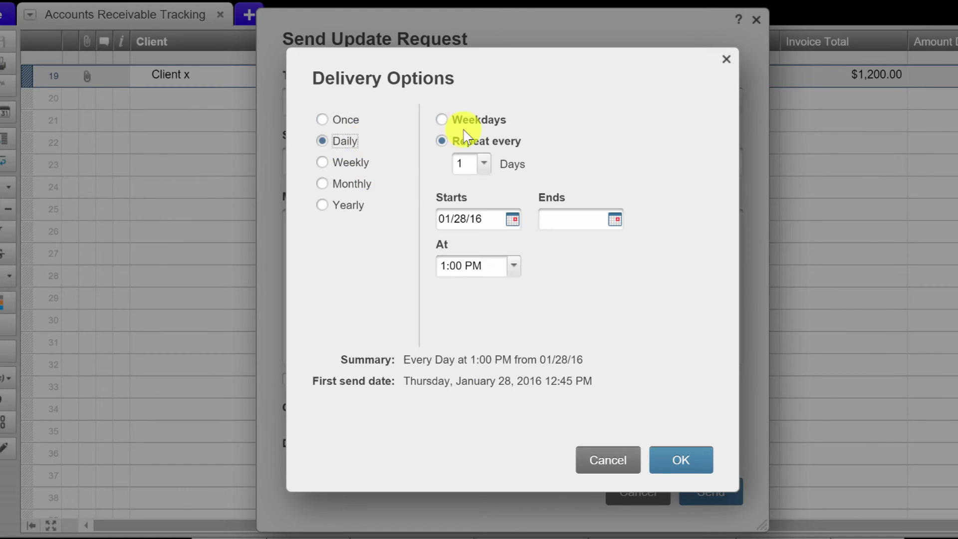
pyautogui.click(459, 131)
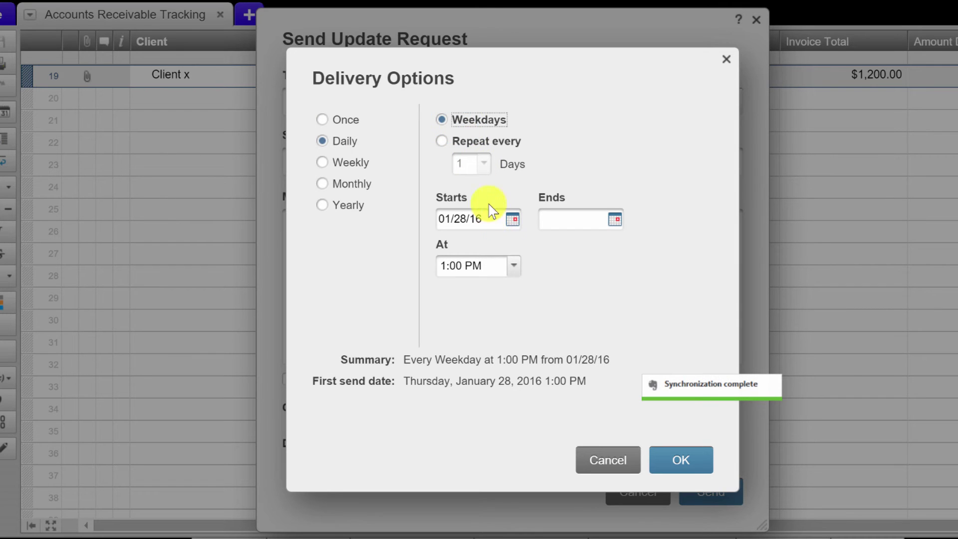
pyautogui.click(512, 266)
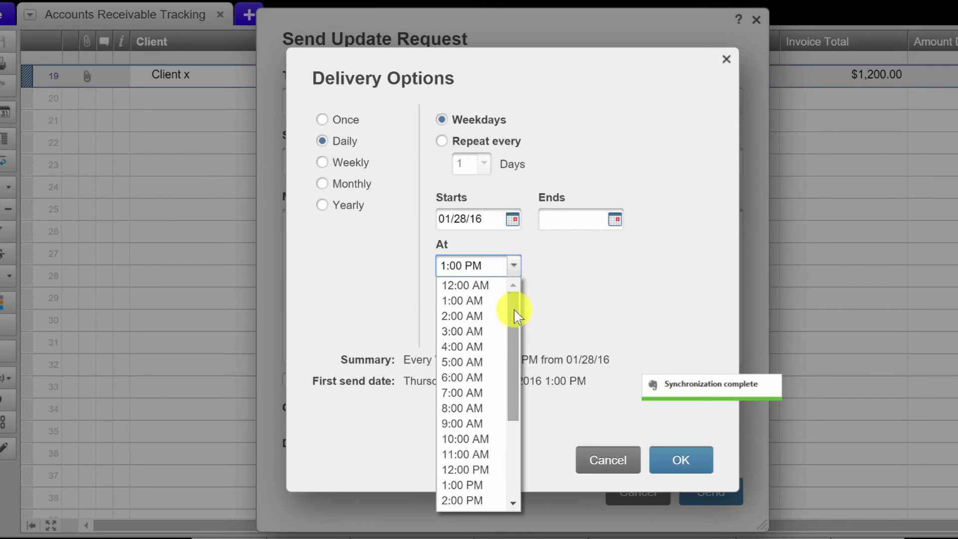
pyautogui.scroll(-2, 499, 342)
pyautogui.click(470, 363)
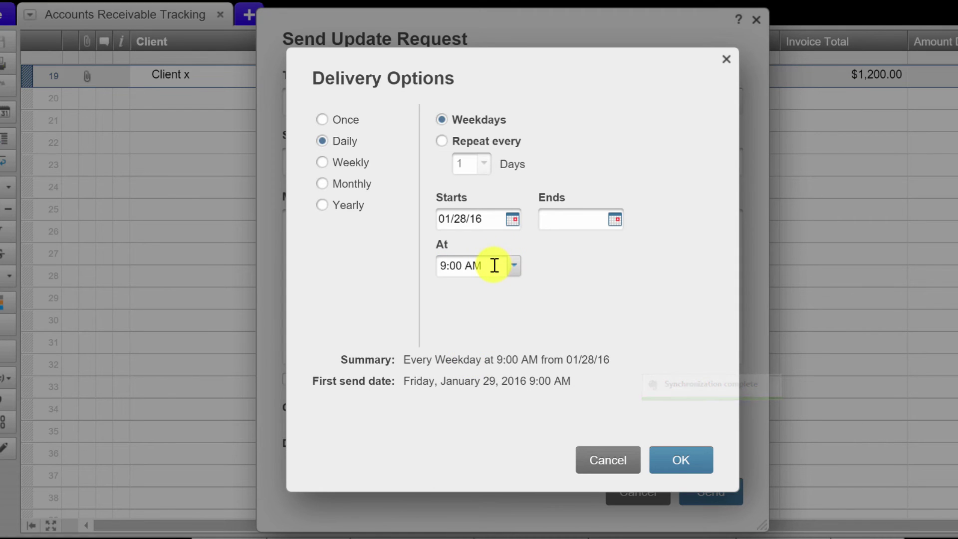
pyautogui.click(677, 460)
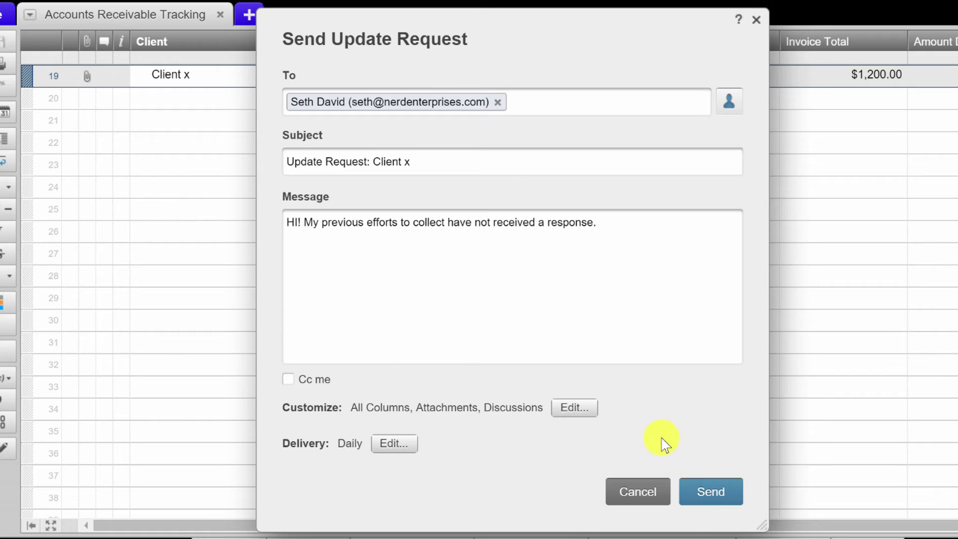
pyautogui.click(697, 488)
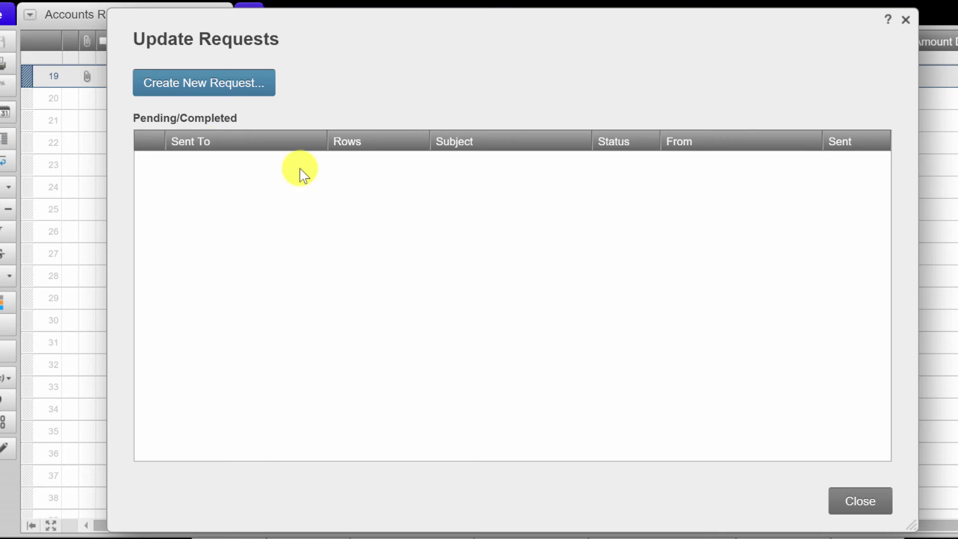
pyautogui.click(905, 20)
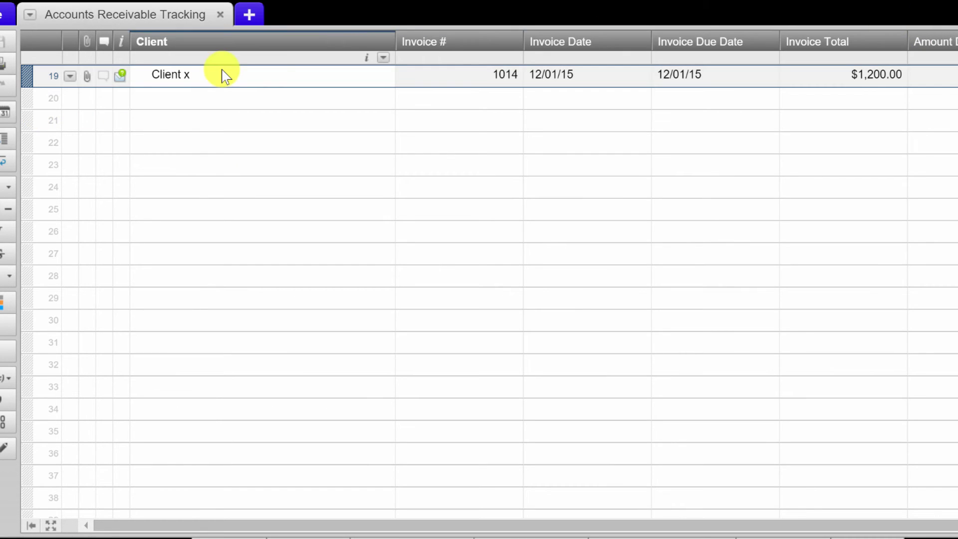